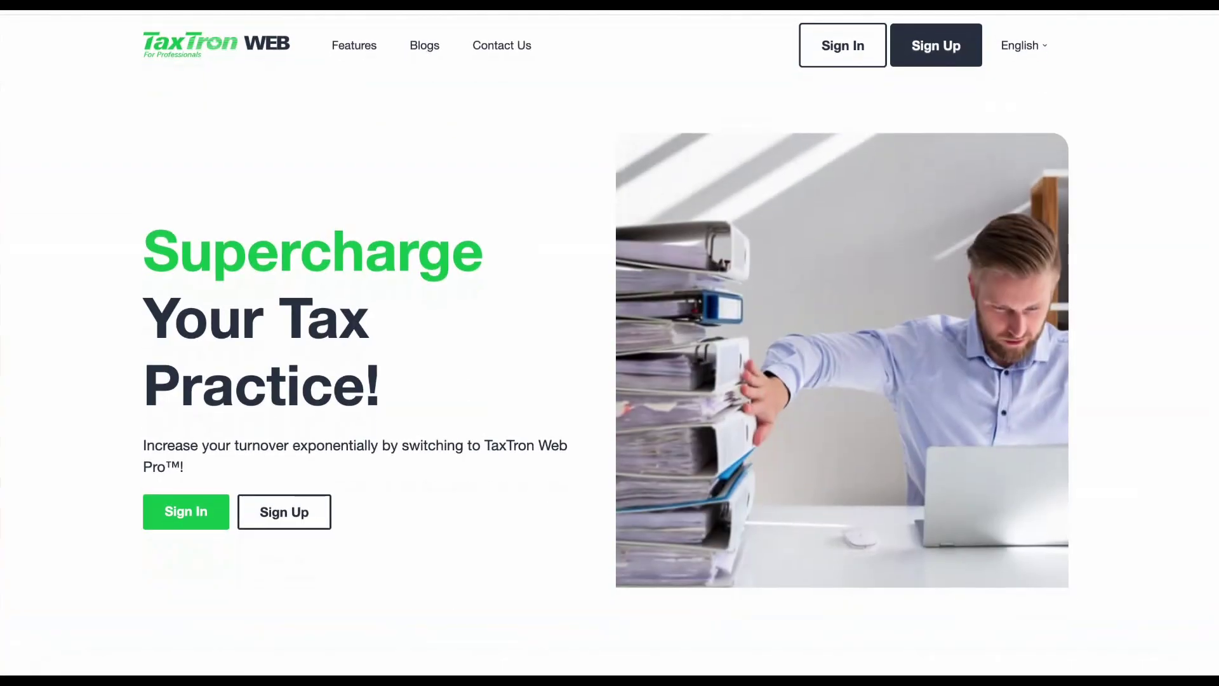
Sign in and open the client's Principle Residence 2023 return.
left_click(843, 64)
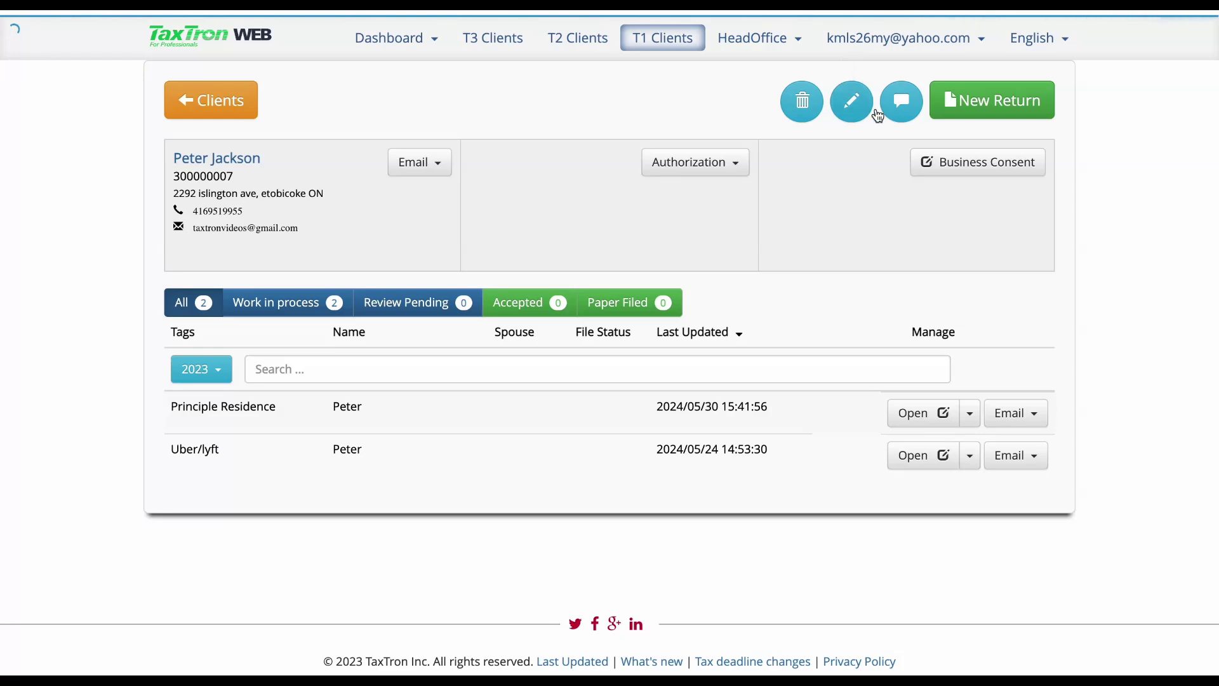
left_click(932, 424)
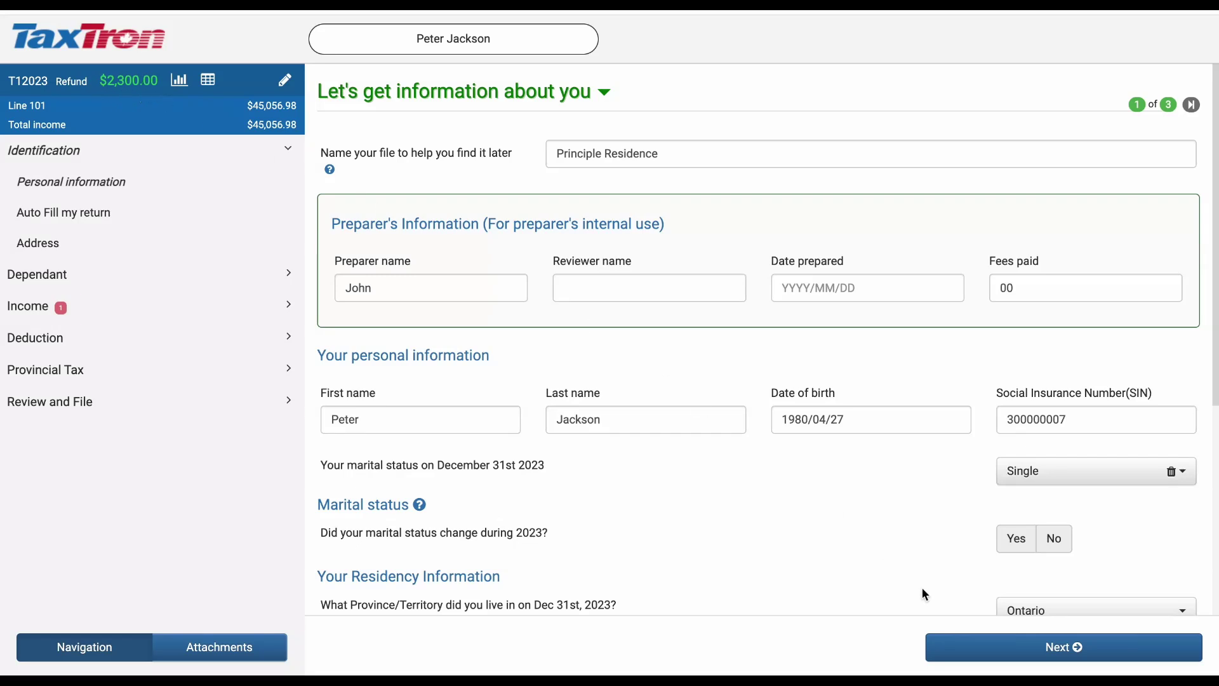
Skip past auto-fill and answer Yes to selling the principal residence in 2023.
left_click(952, 649)
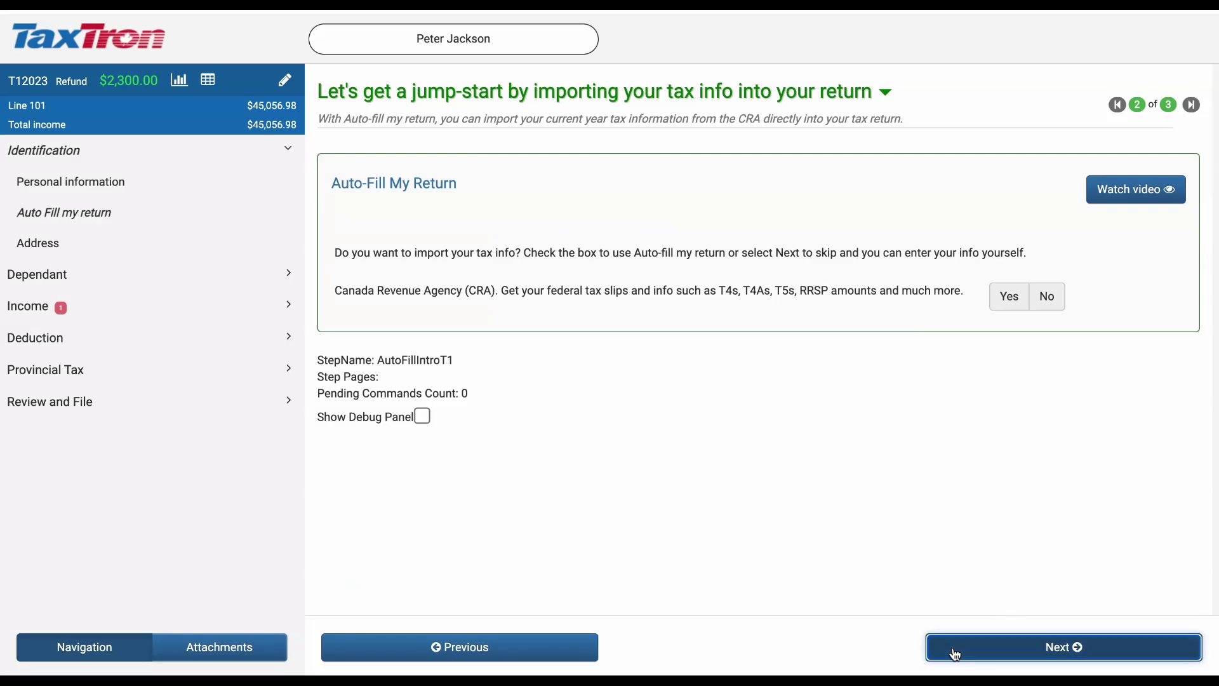
left_click(957, 654)
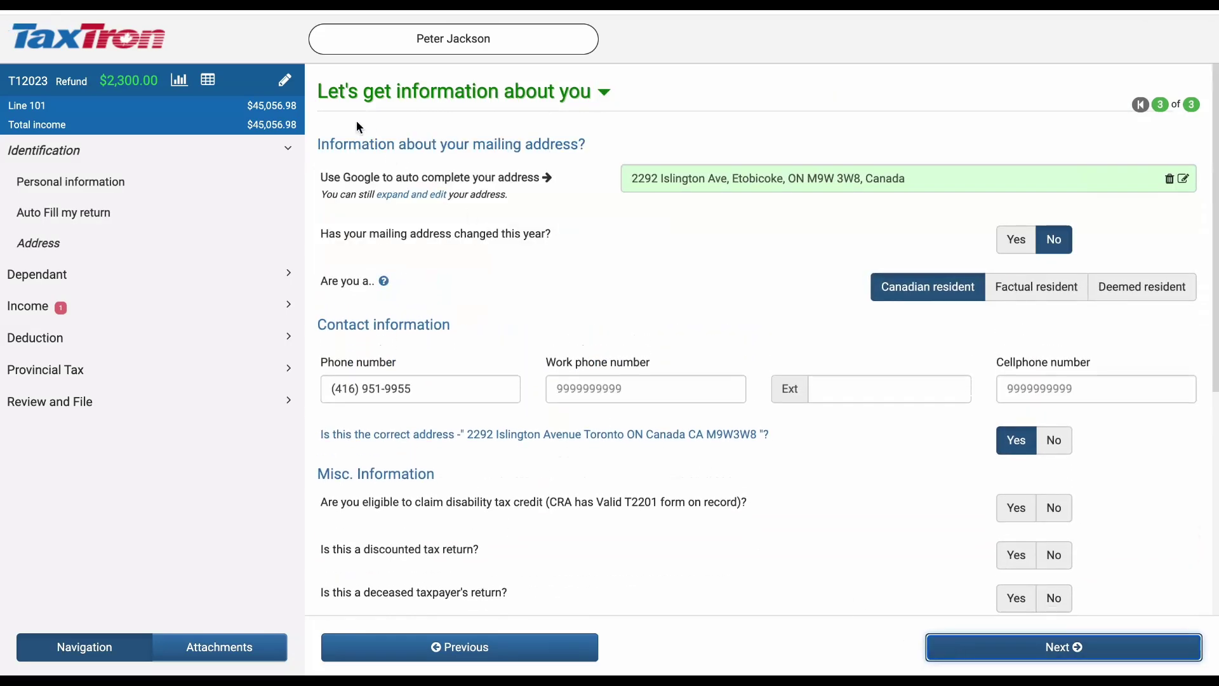
scroll(540, 280, "down", 6)
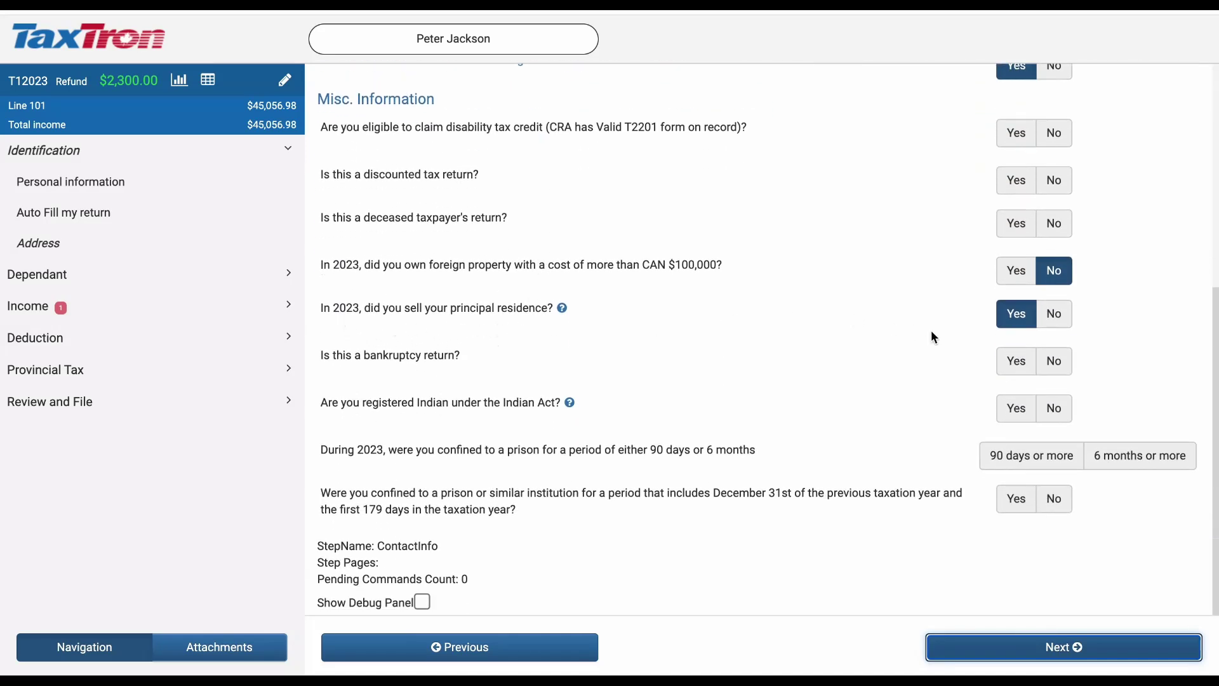
left_click(1016, 321)
left_click(1016, 324)
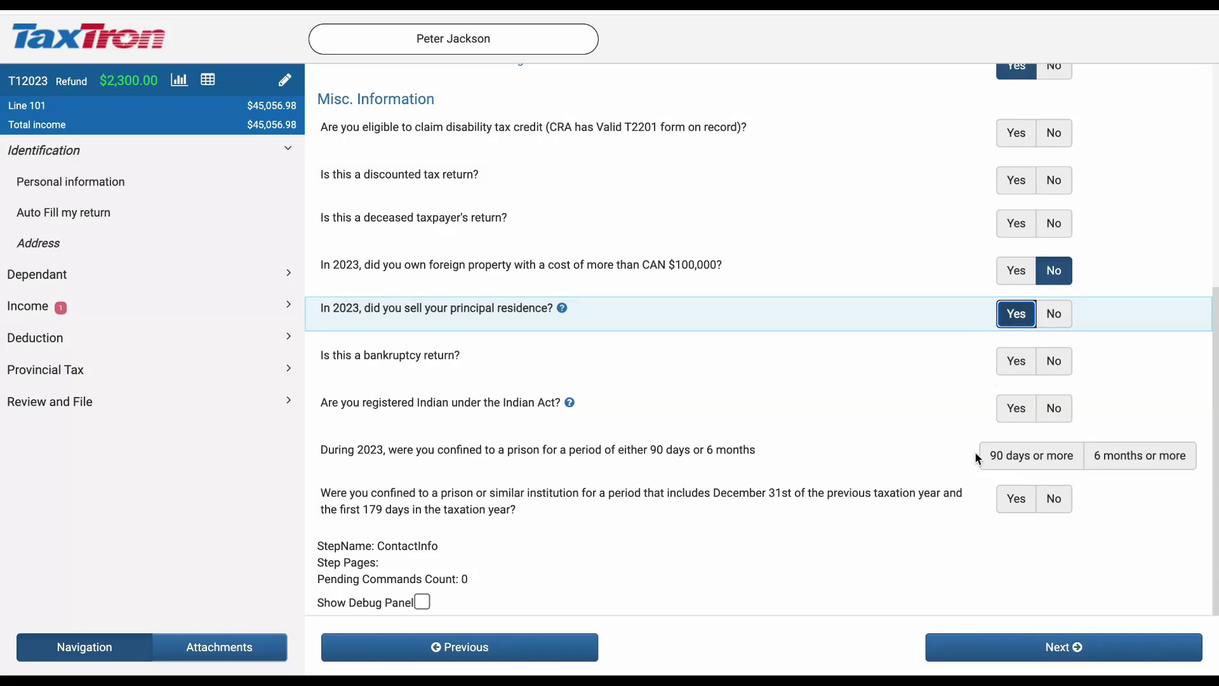
left_click(944, 655)
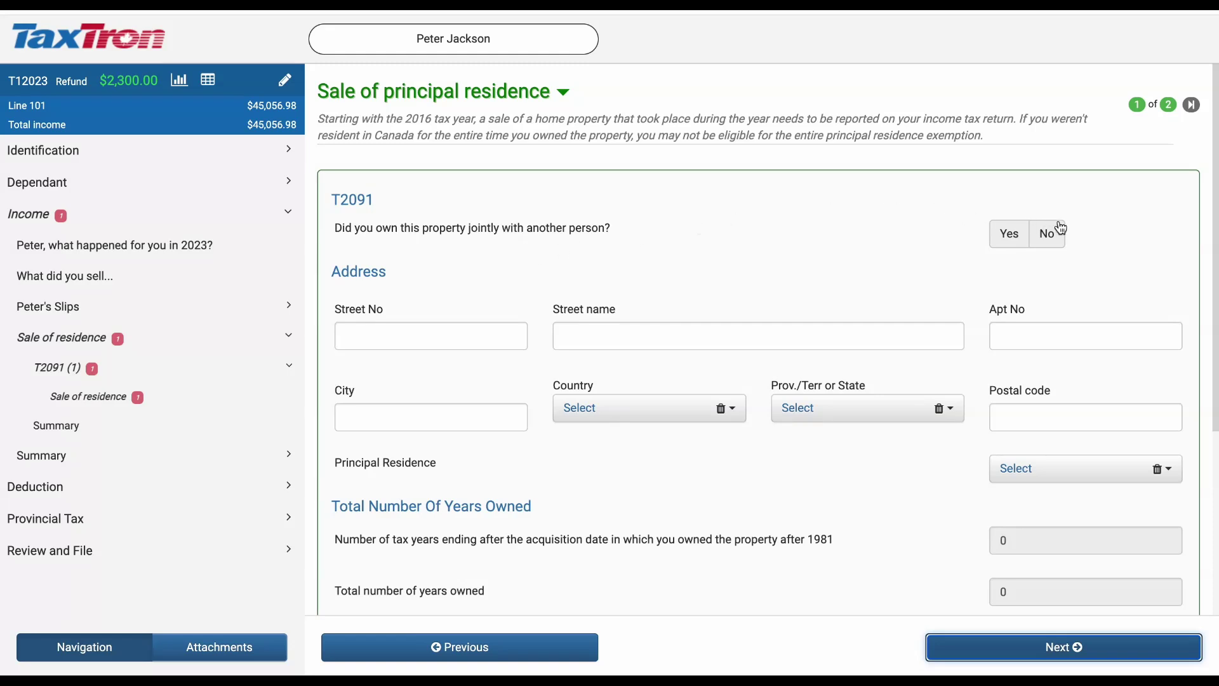
Mark the property as not jointly owned and enter its street number, street name and city.
left_click(1049, 240)
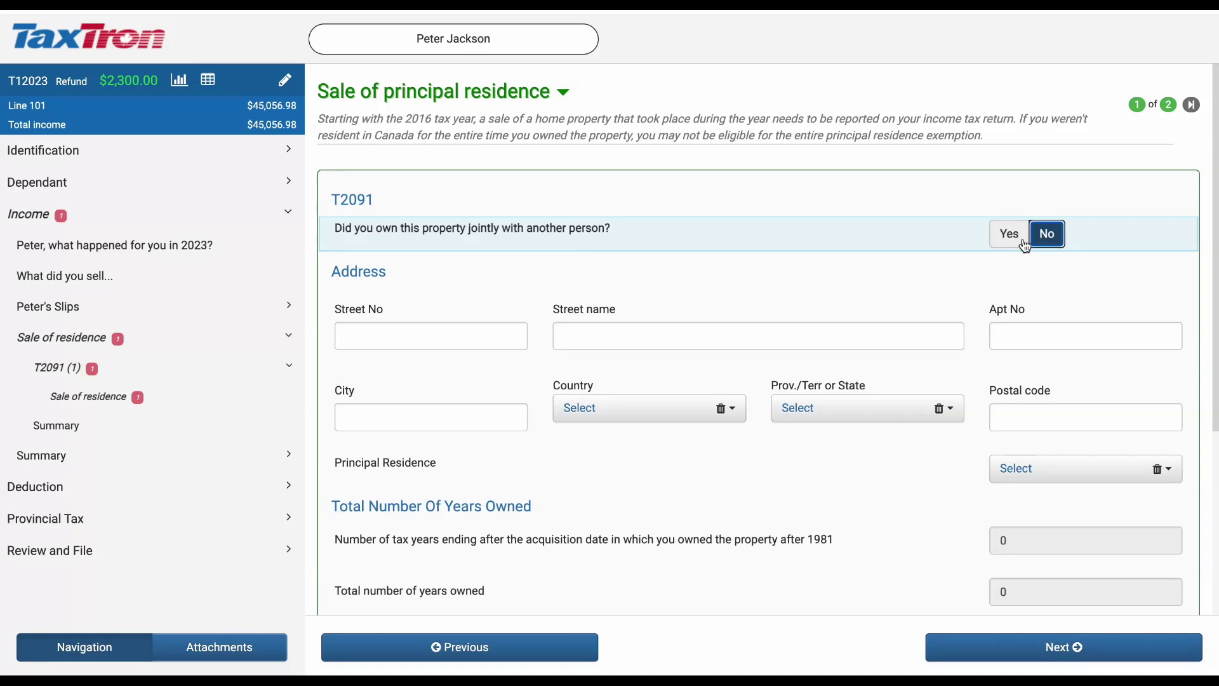
left_click(417, 335)
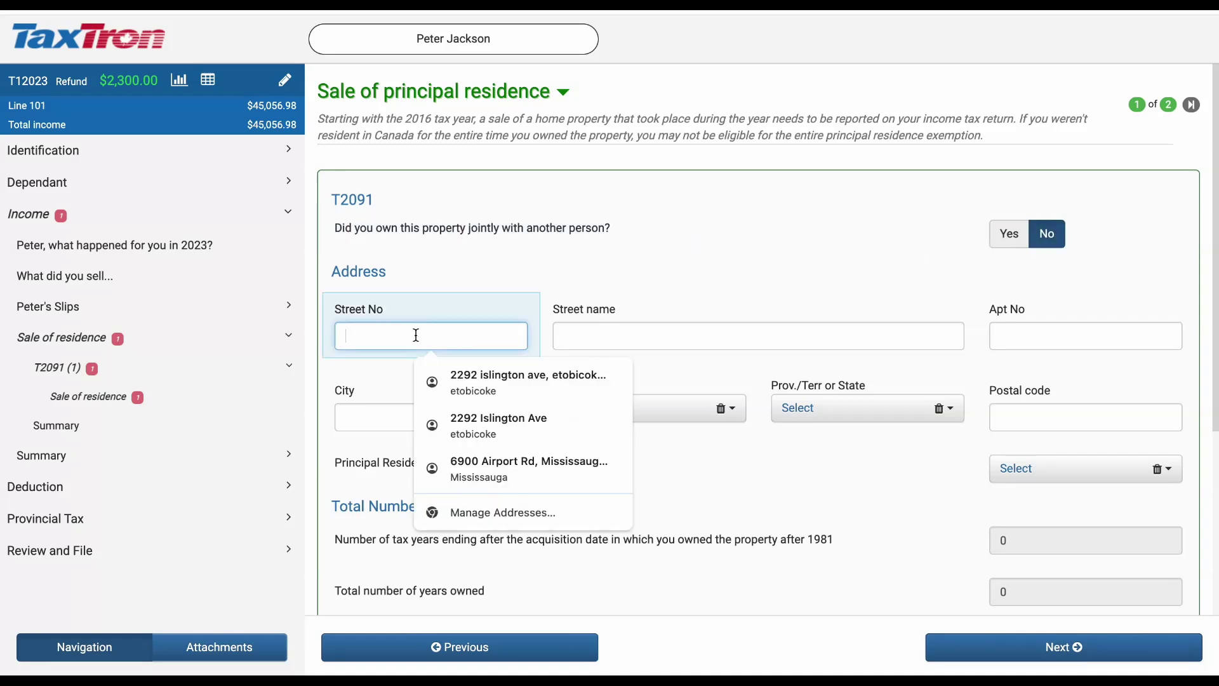
type("2")
left_click(638, 341)
type("dellap")
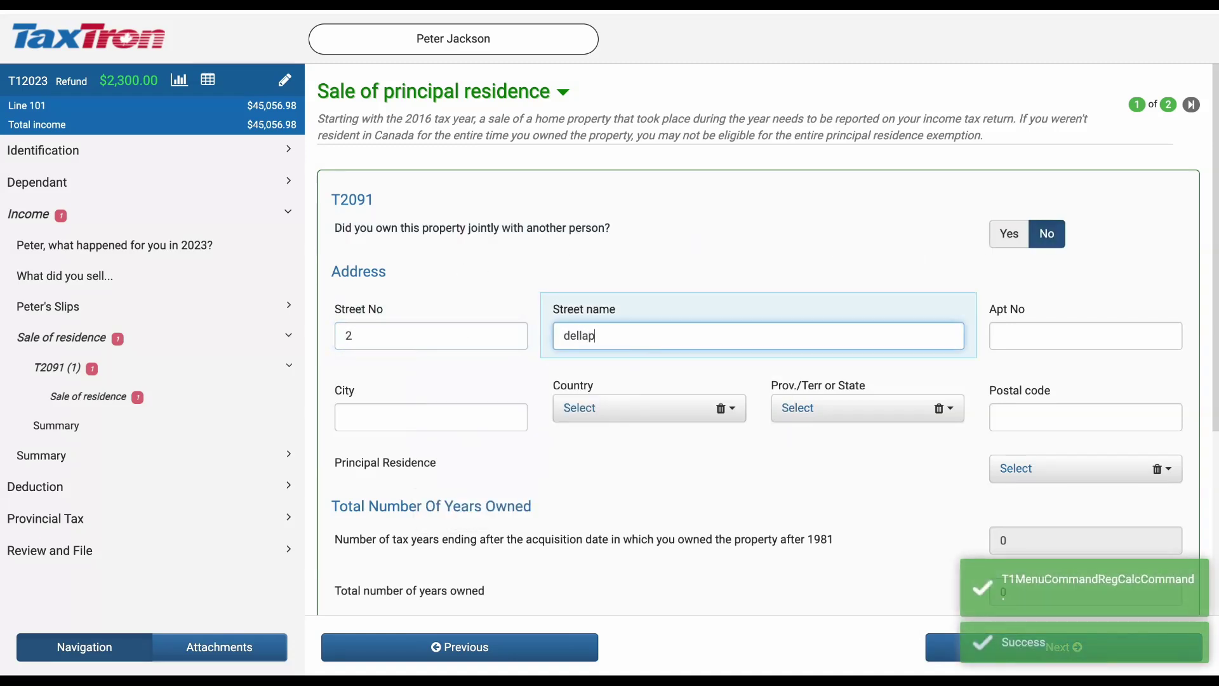
type("ort")
left_click(1030, 340)
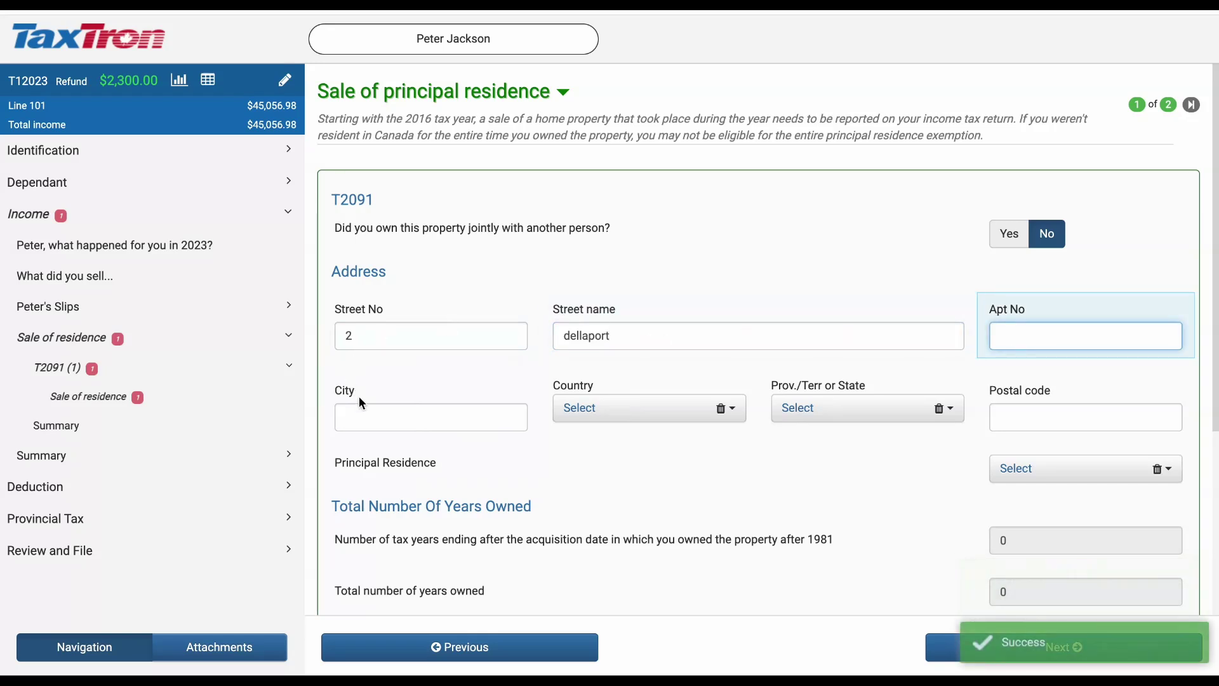
left_click(367, 420)
type("mississauga")
Pick the address country and designate it principal residence for All the years owned.
left_click(627, 409)
scroll(628, 520, "down", 5)
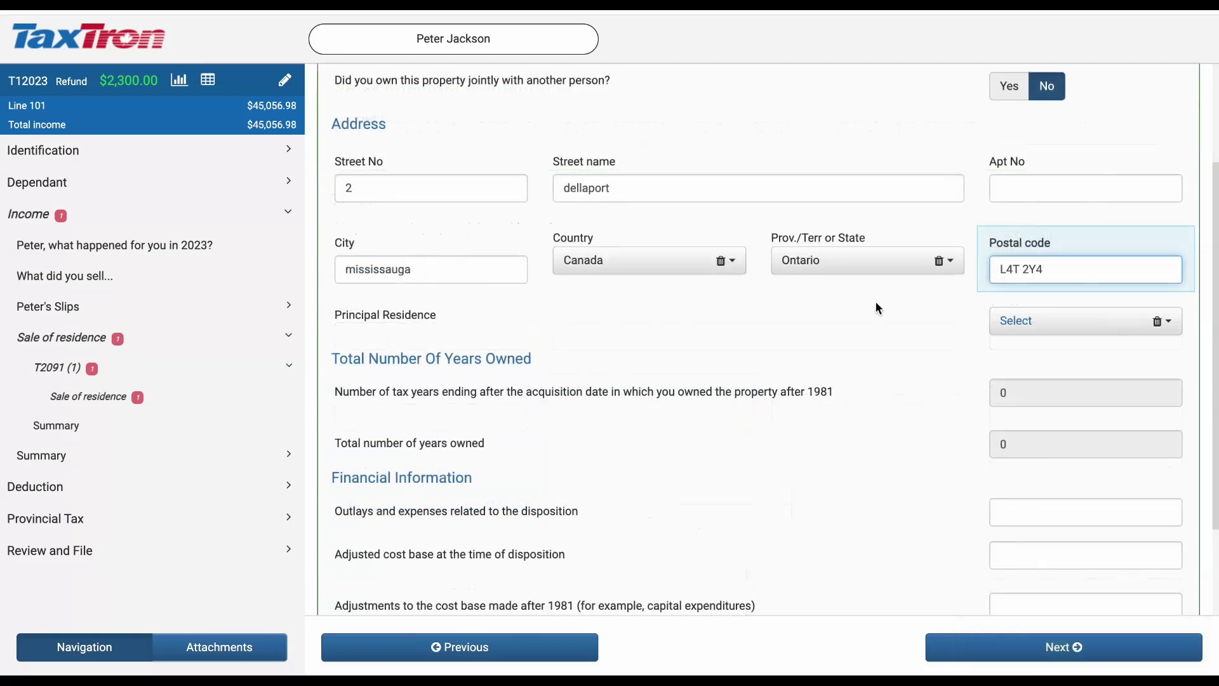
left_click(1008, 332)
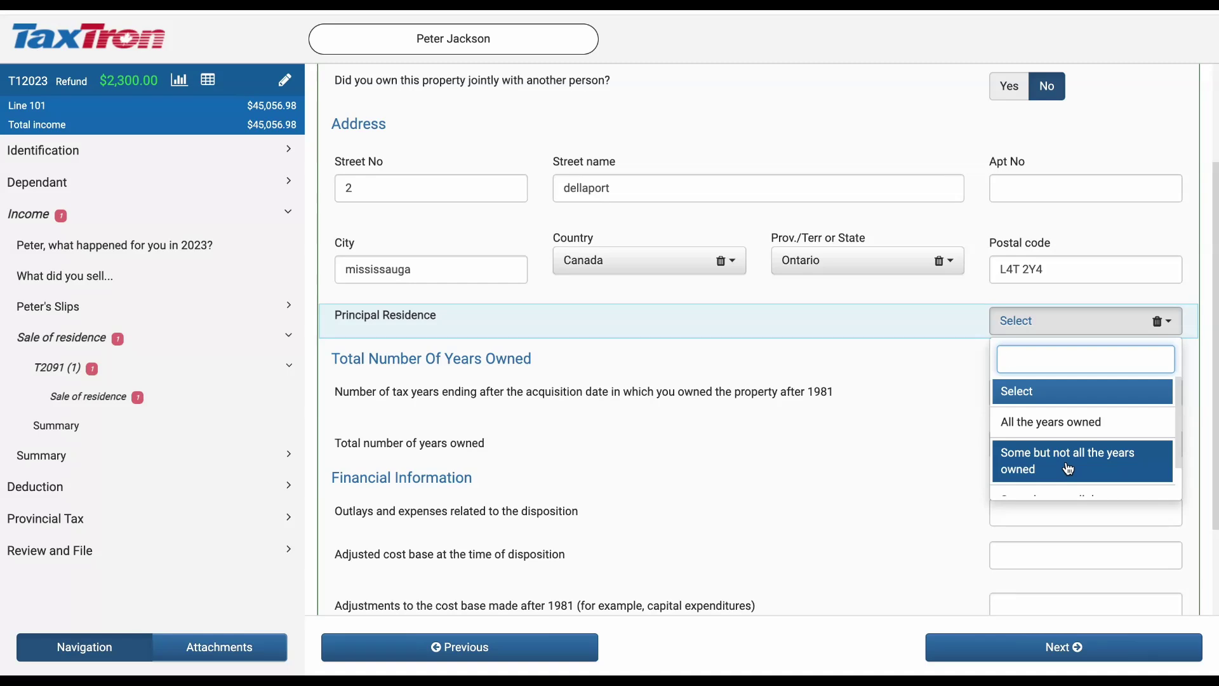
scroll(1069, 470, "down", 1)
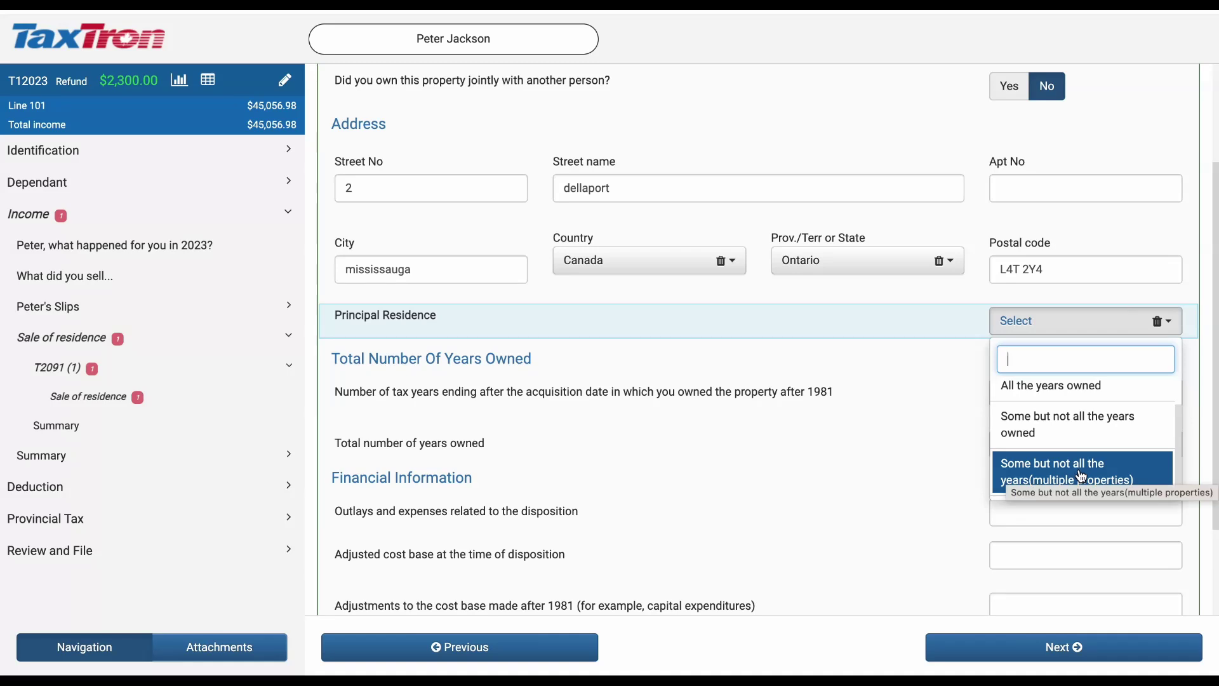
scroll(1082, 476, "up", 1)
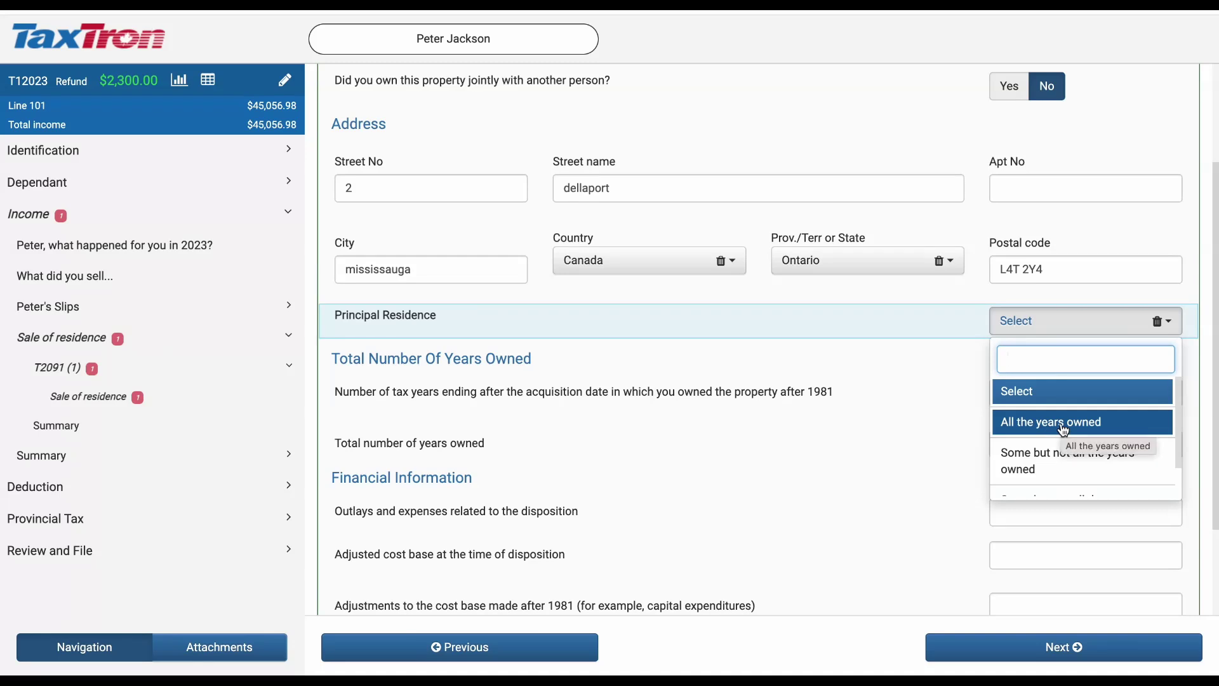
left_click(1064, 430)
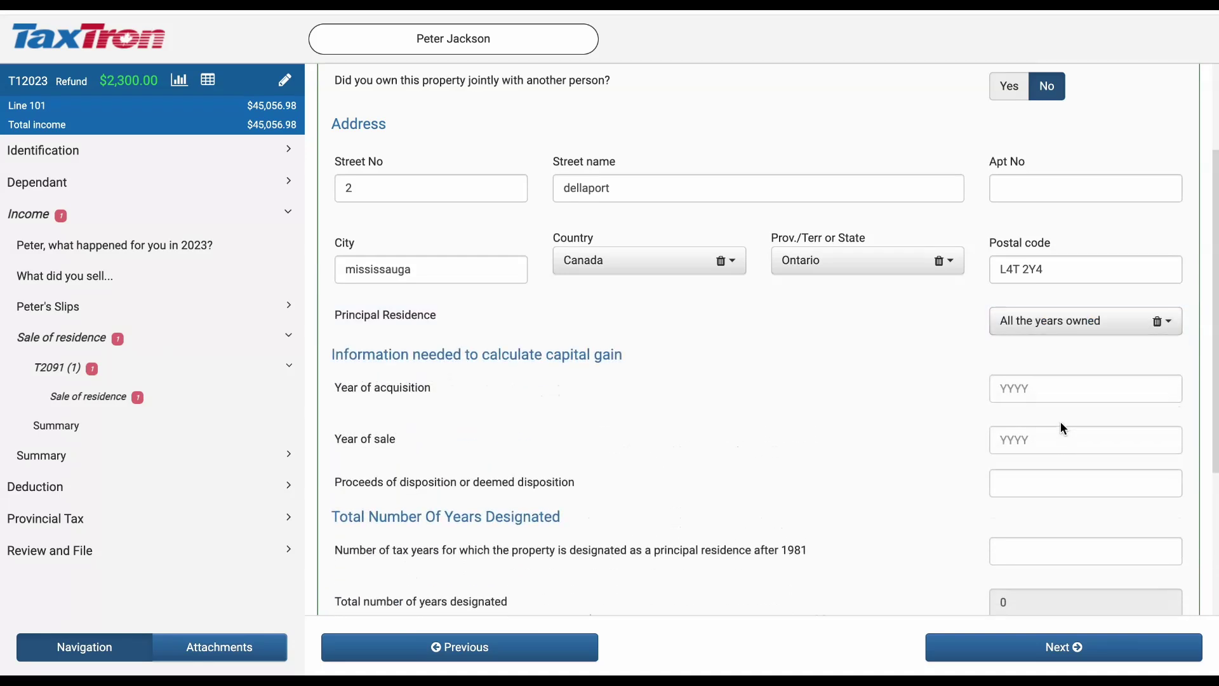
Enter 2012 as the year of acquisition and 2023 as the year of sale.
left_click(1002, 391)
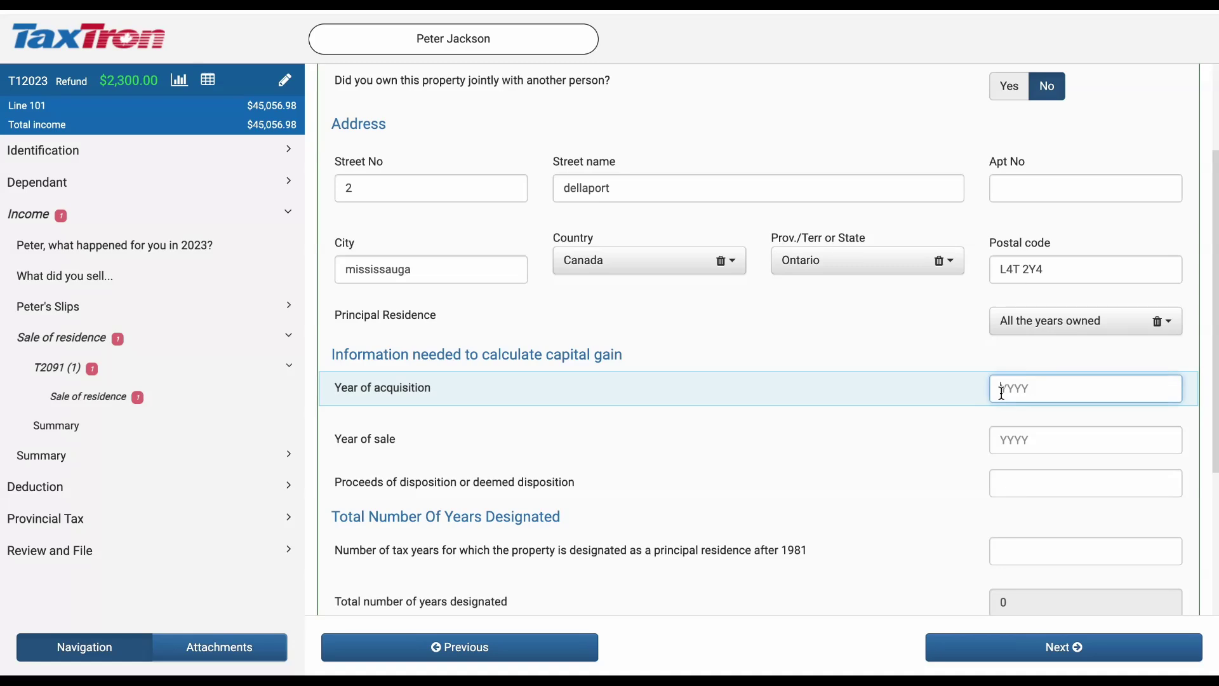
type("2012")
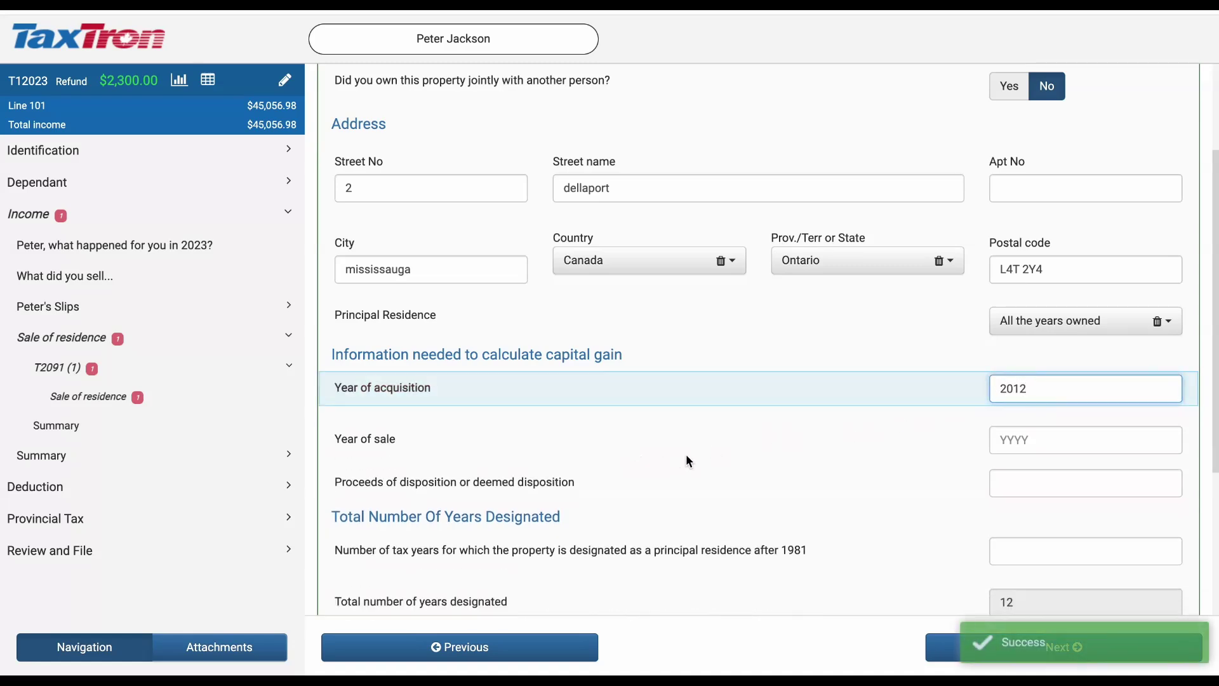
left_click(1041, 445)
type("2023")
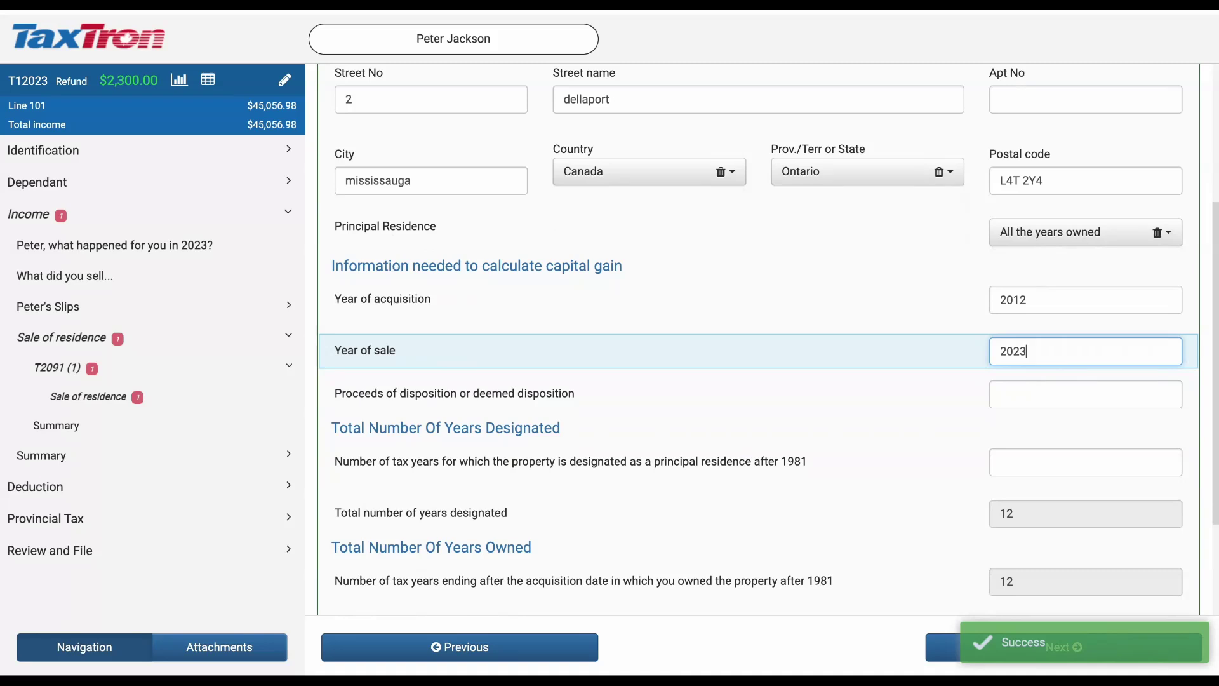
Enter proceeds of disposition of 15,649,000 and 12 years designated as principal residence.
left_click(1032, 393)
type("156490")
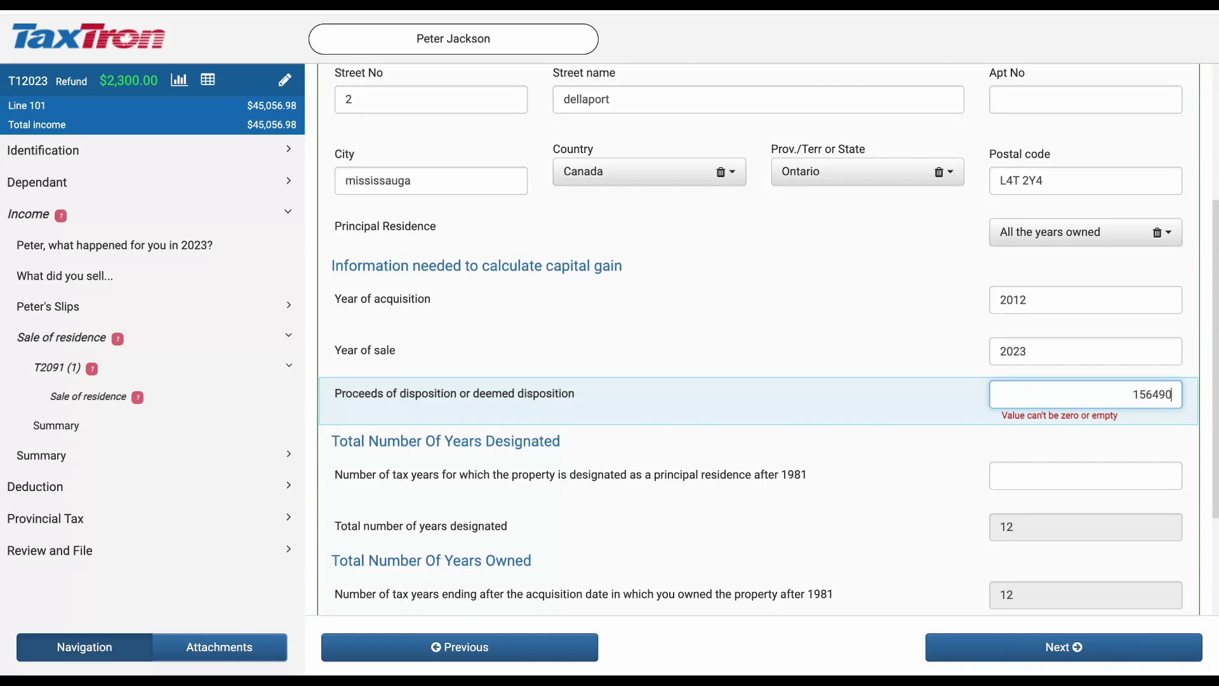
type("00")
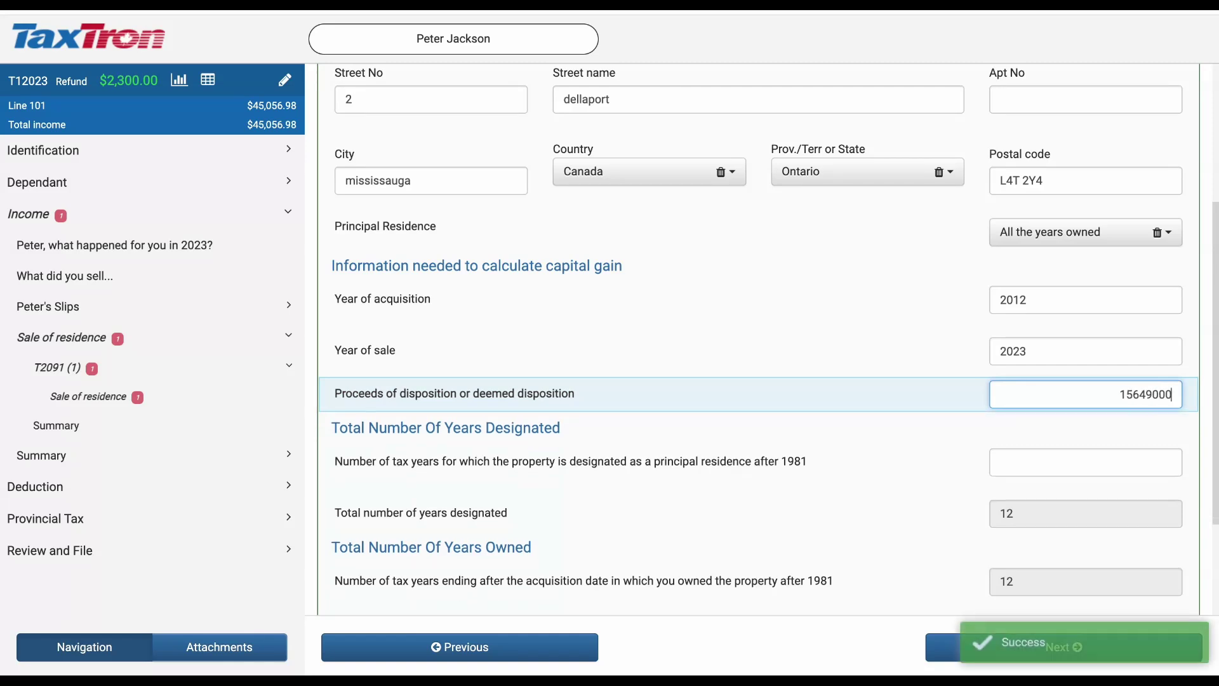
left_click(1086, 462)
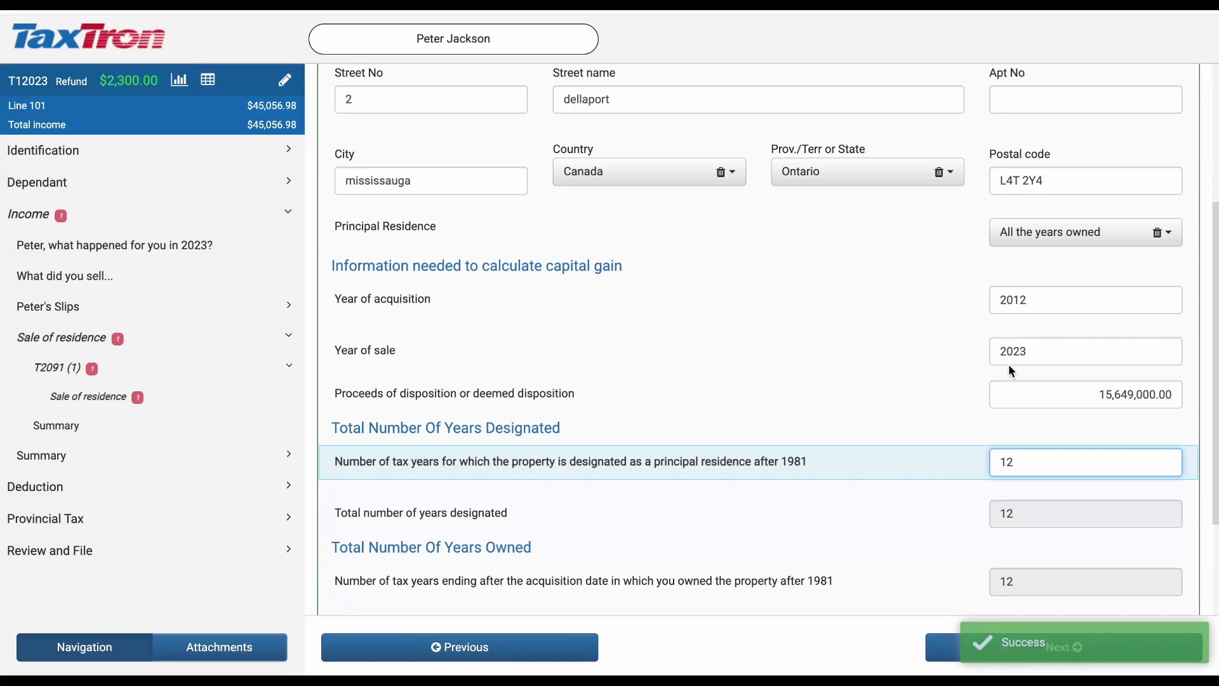
scroll(1009, 364, "down", 2)
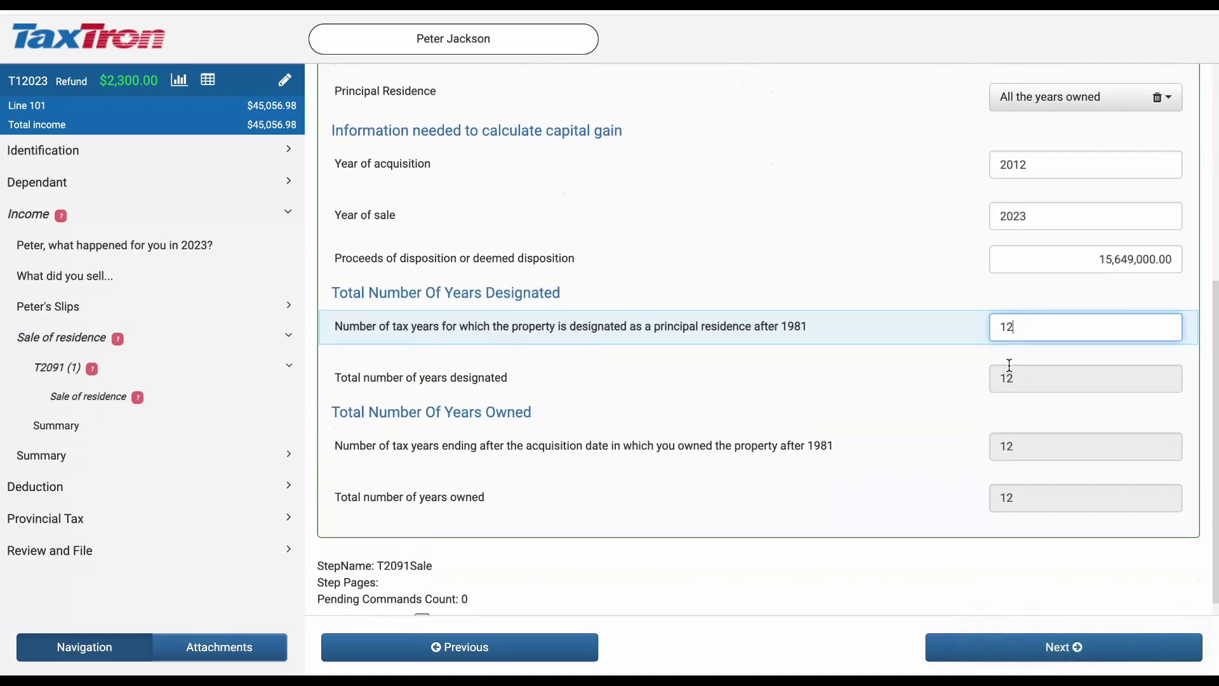
Continue past the T2091 summary to the print-and-file page and generate the Record Keeping PDF.
left_click(971, 652)
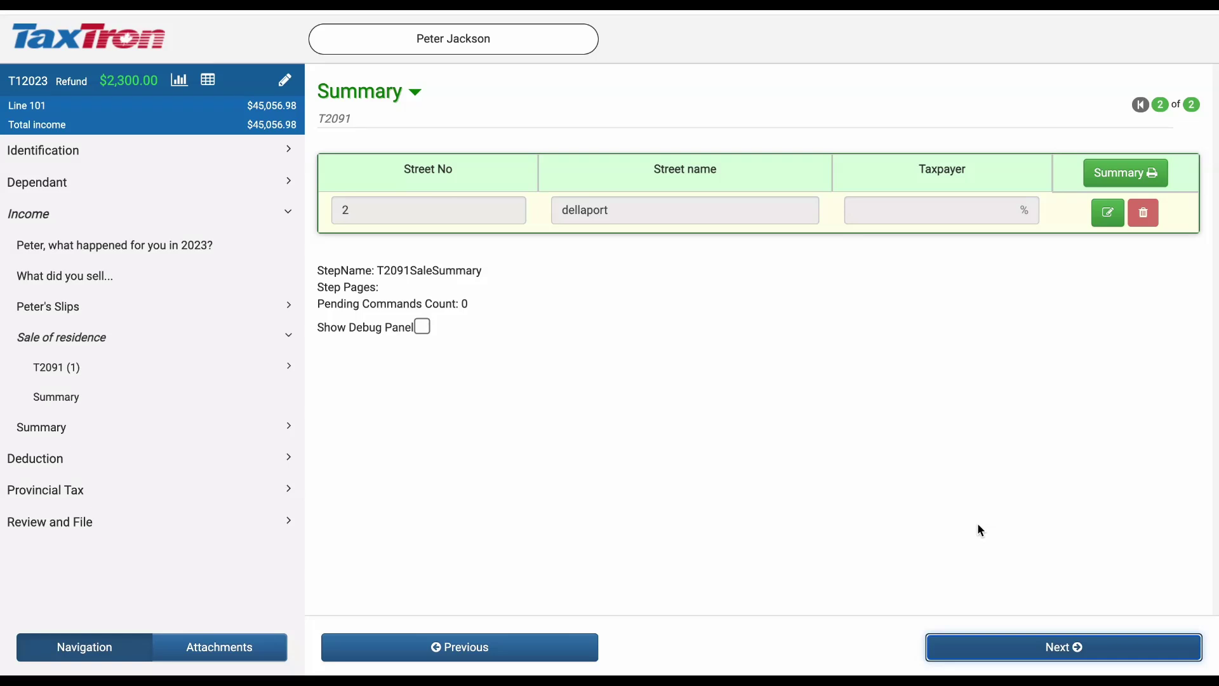
left_click(83, 523)
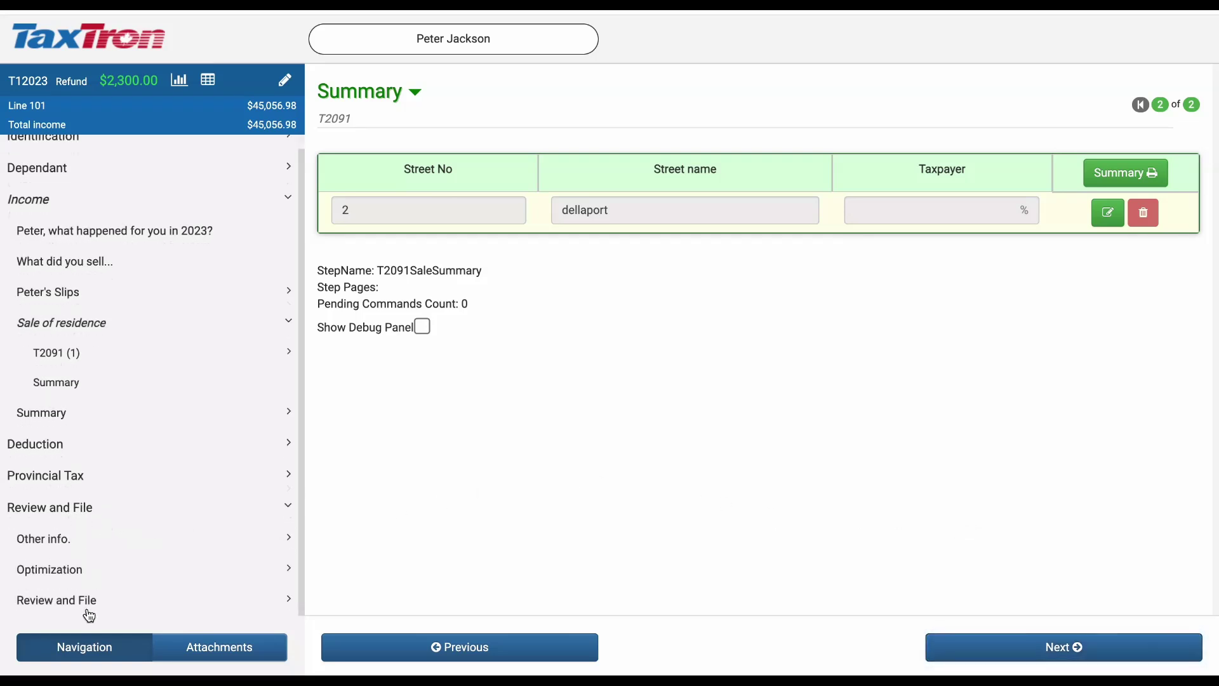
left_click(87, 613)
left_click(89, 612)
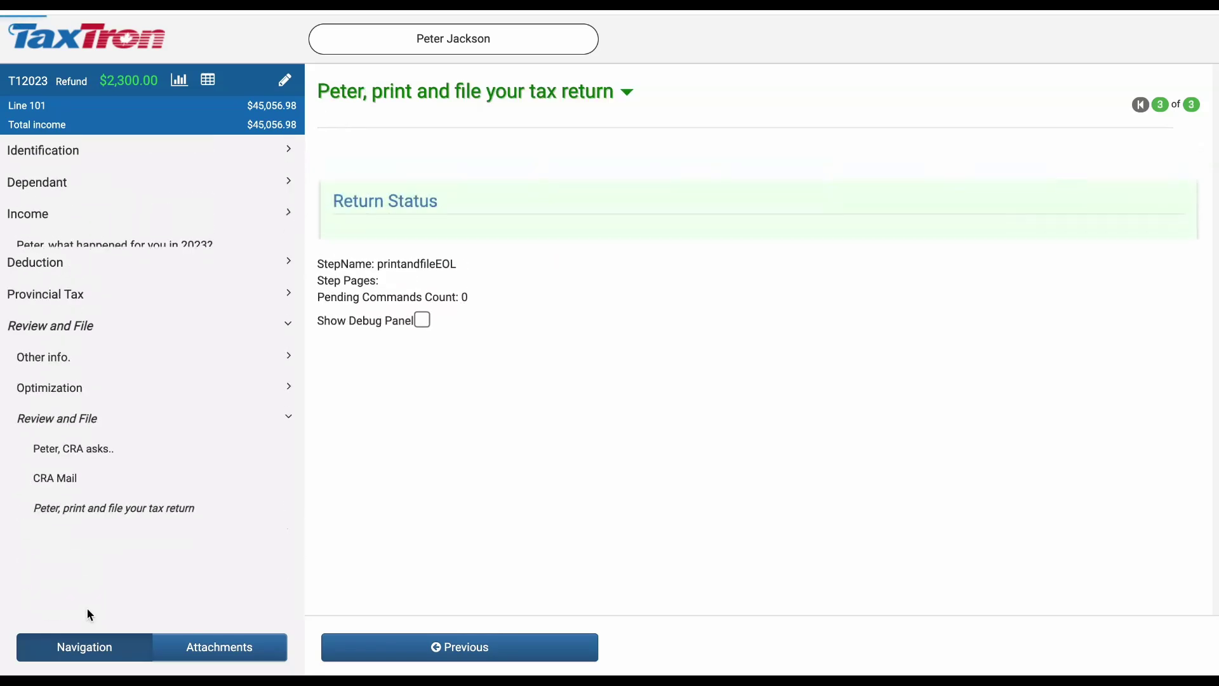
left_click(578, 491)
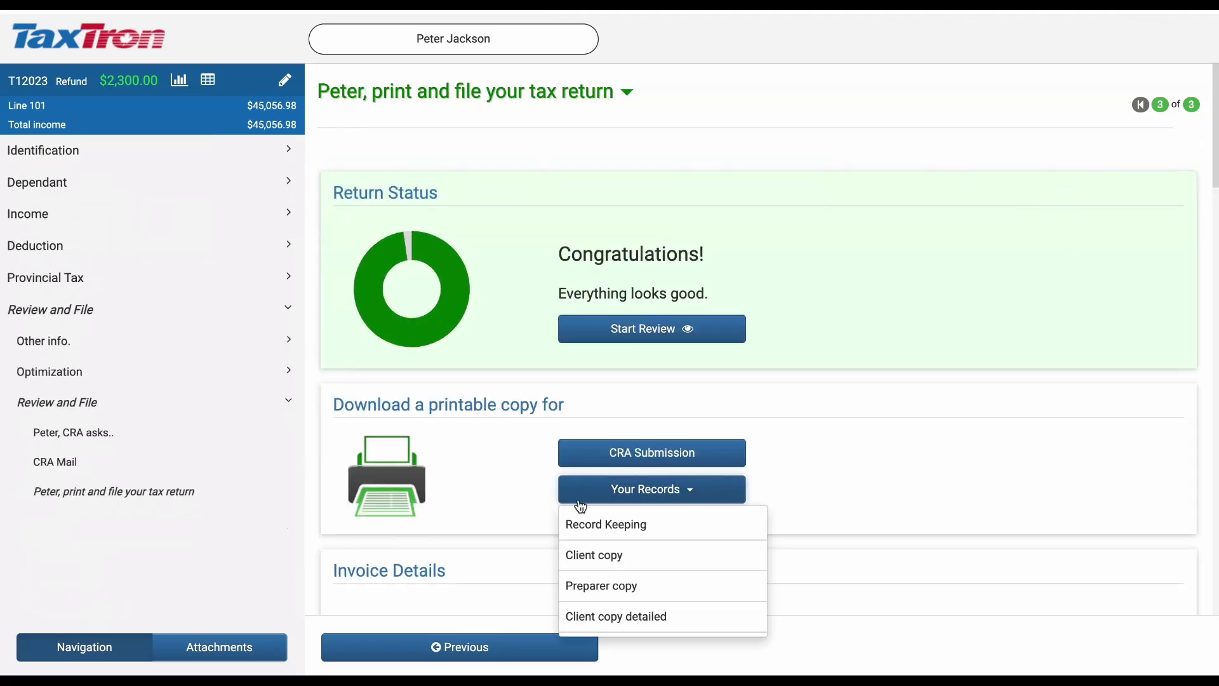
left_click(579, 523)
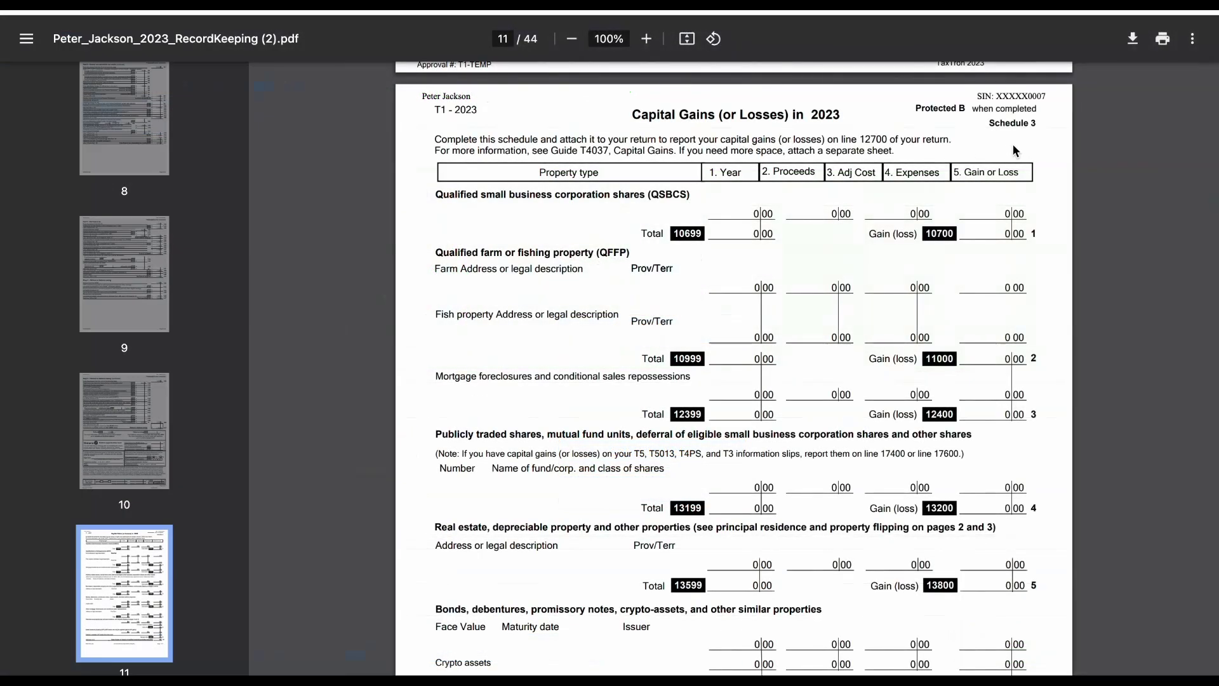
Scroll the Record Keeping PDF from Schedule 3 down to the T2091 capital gain calculation on page 34.
scroll(824, 511, "down", 12)
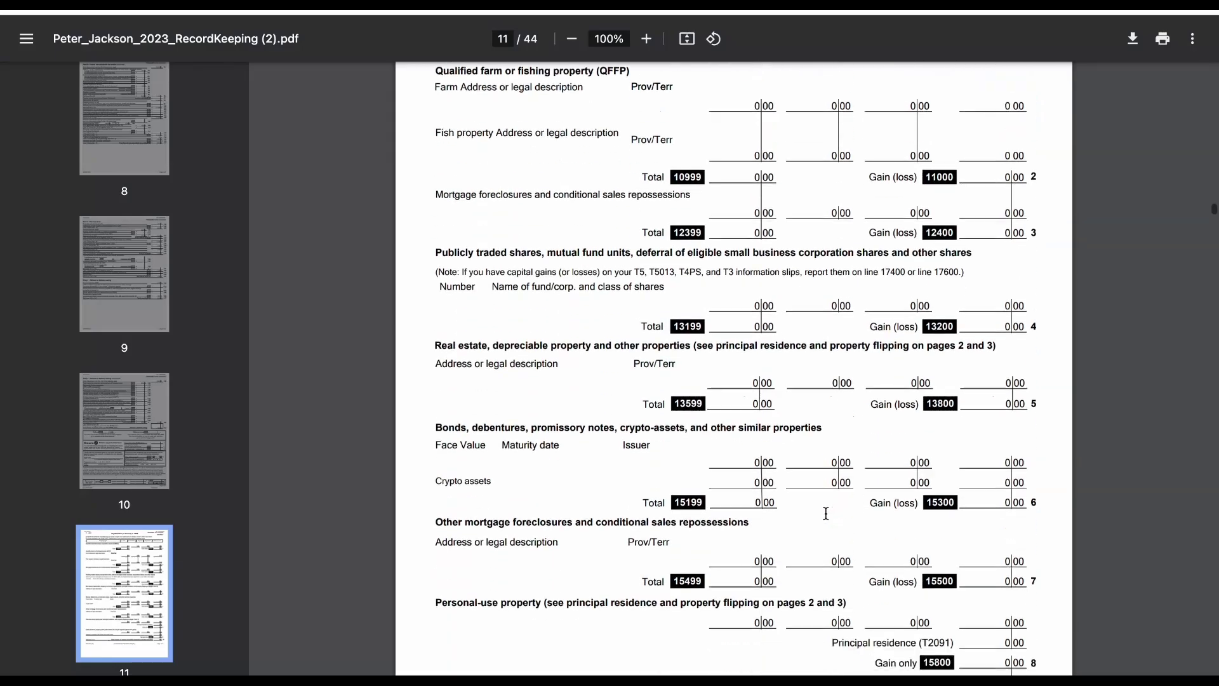
scroll(827, 514, "down", 12)
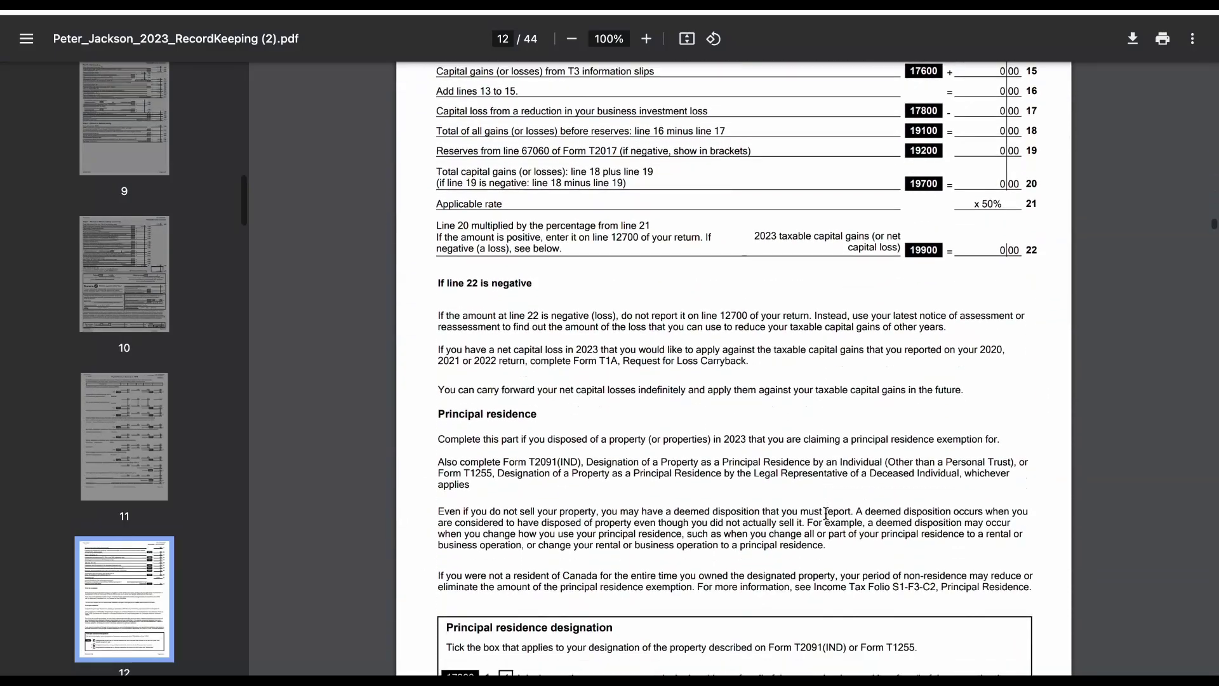
scroll(827, 513, "up", 1)
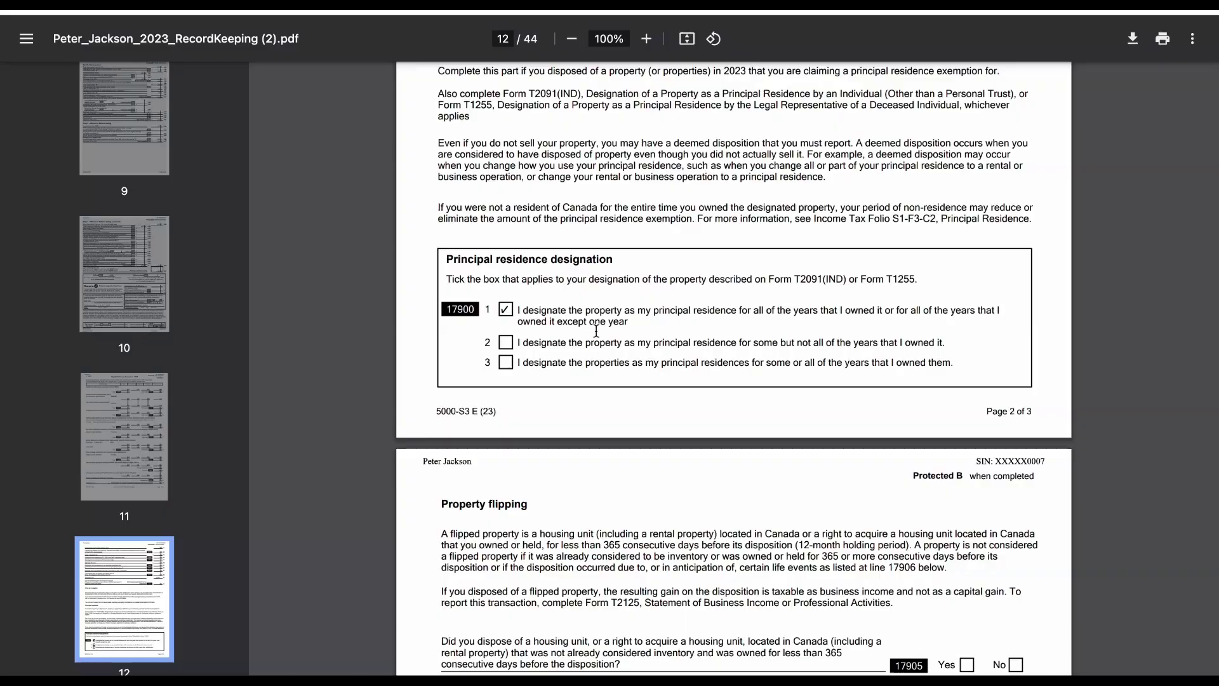
scroll(596, 331, "down", 20)
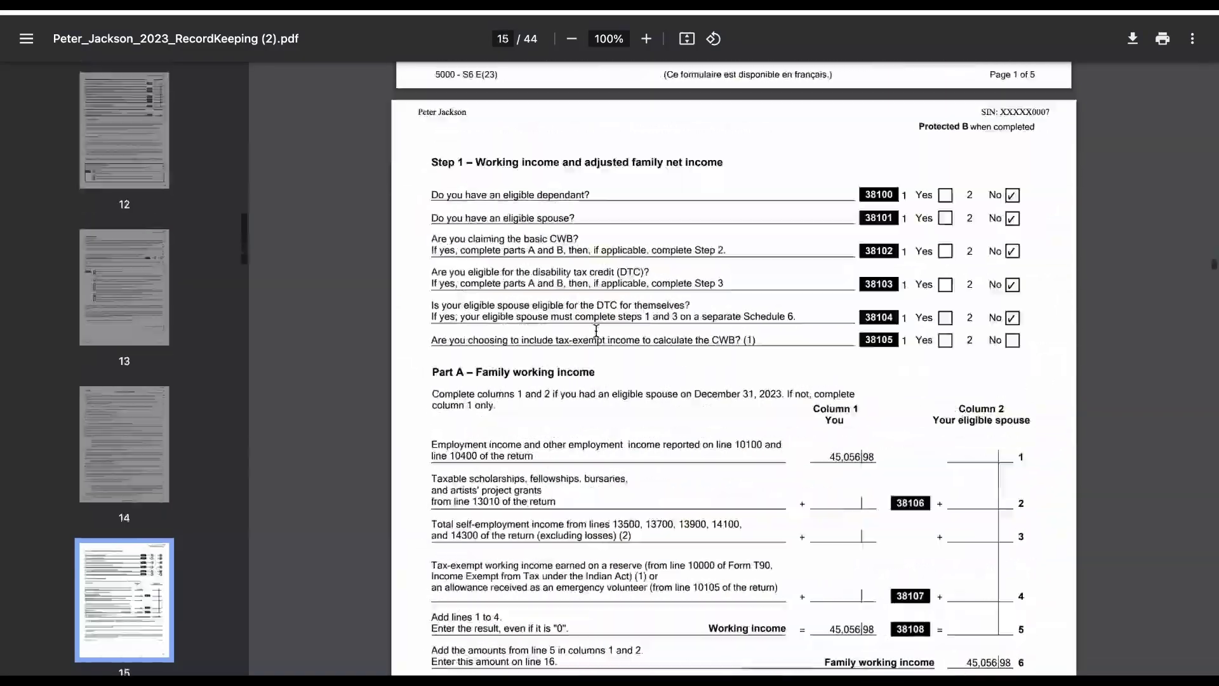
scroll(597, 331, "down", 20)
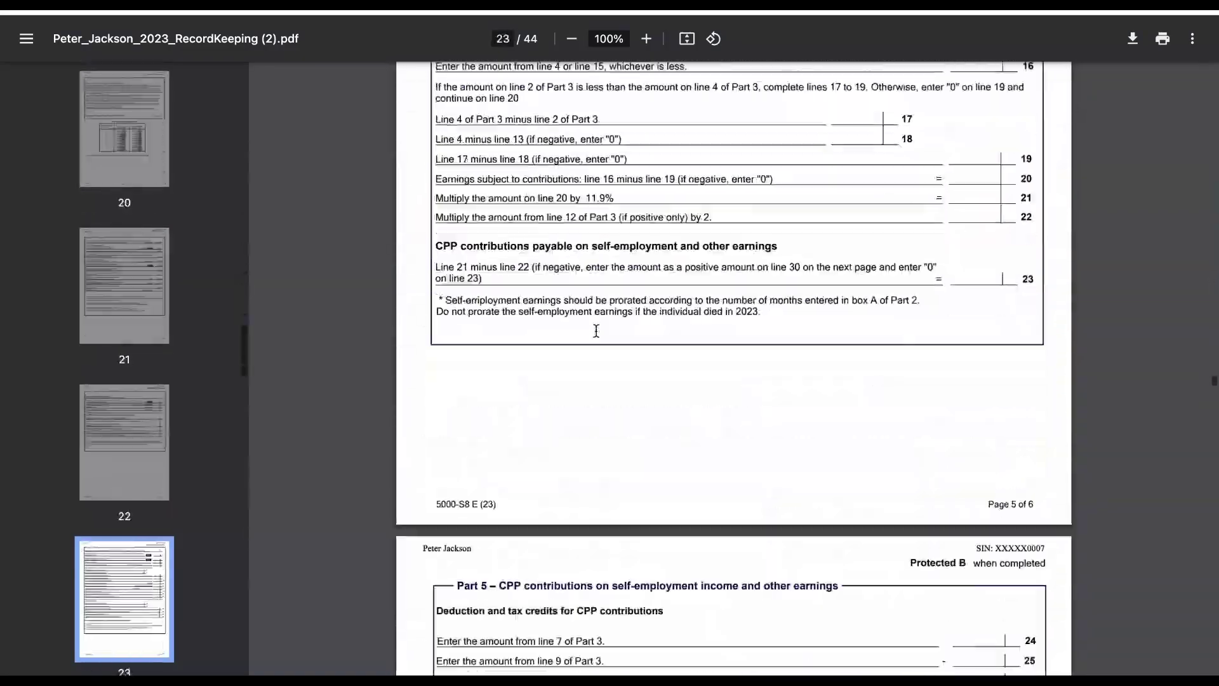
scroll(596, 331, "down", 20)
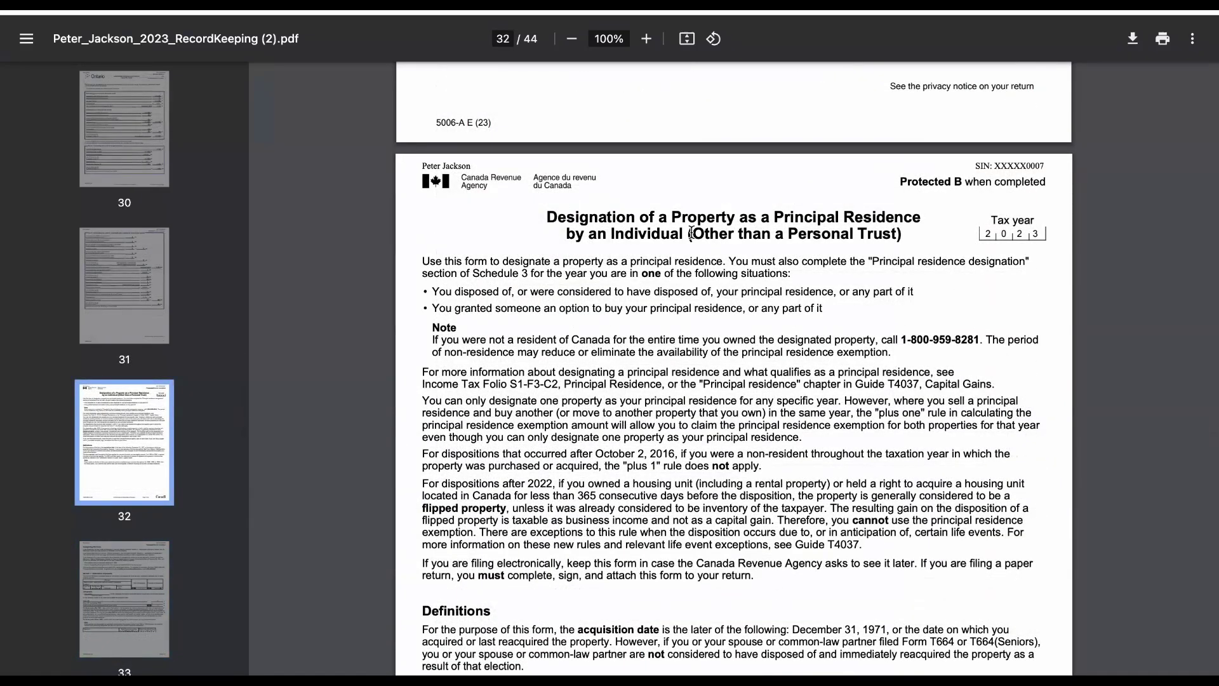
scroll(691, 233, "down", 10)
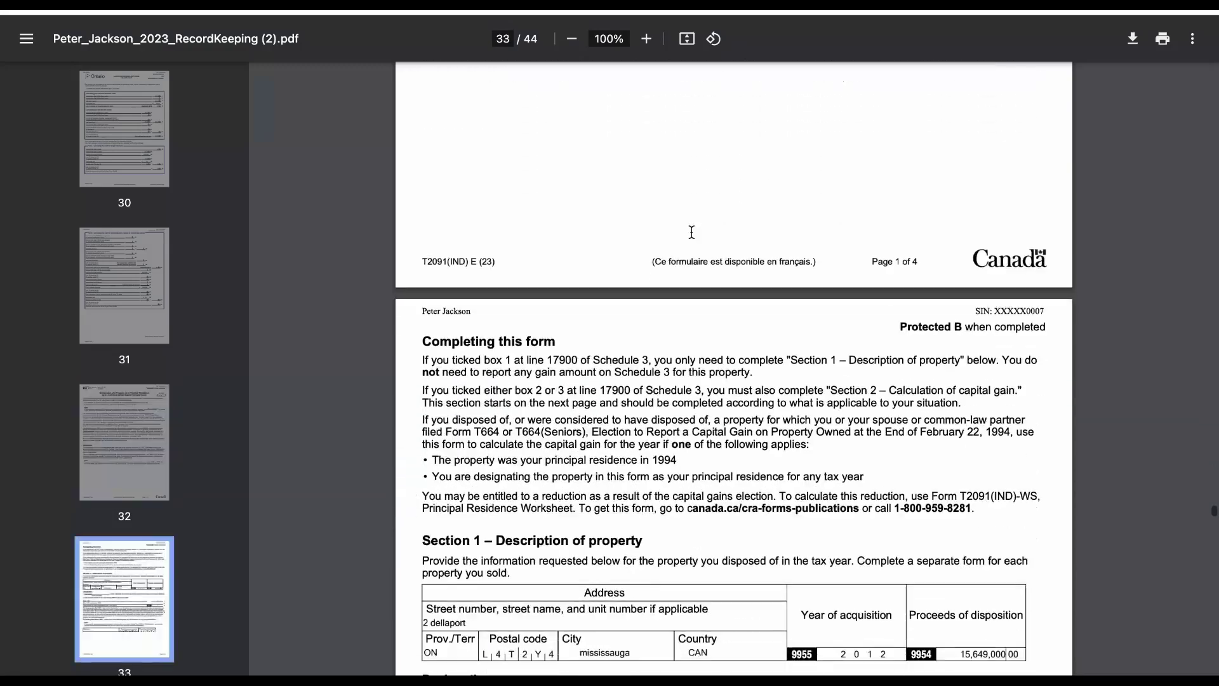
scroll(691, 233, "down", 1)
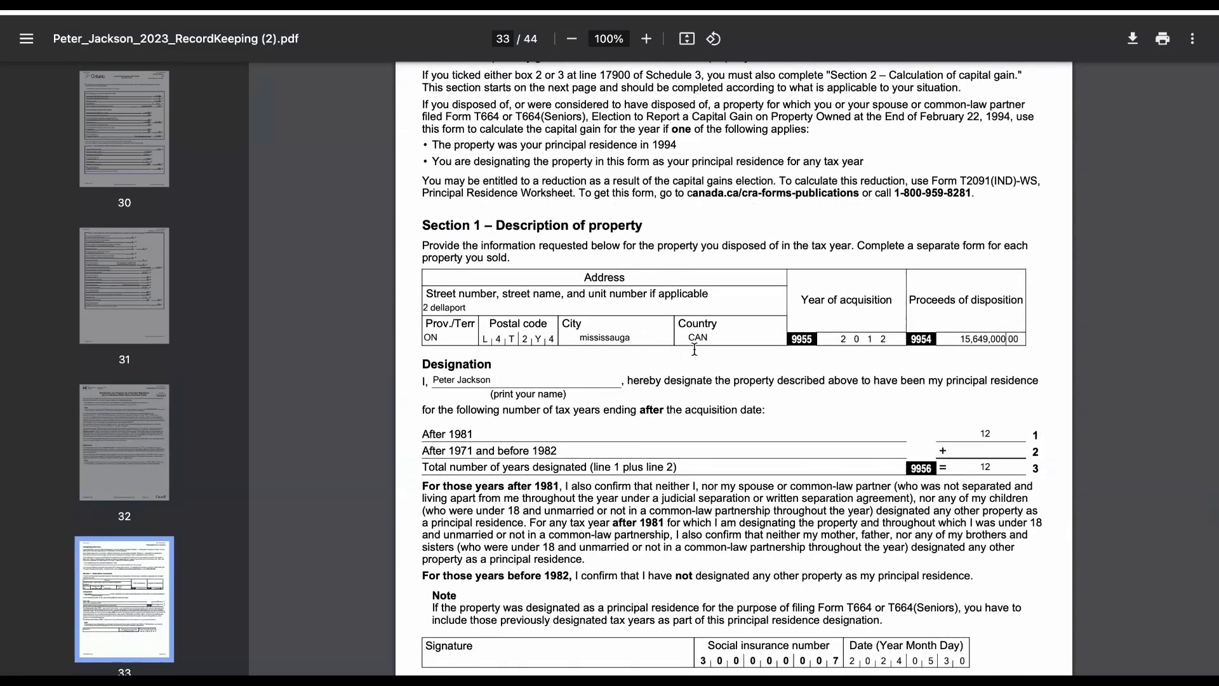
scroll(940, 486, "down", 2)
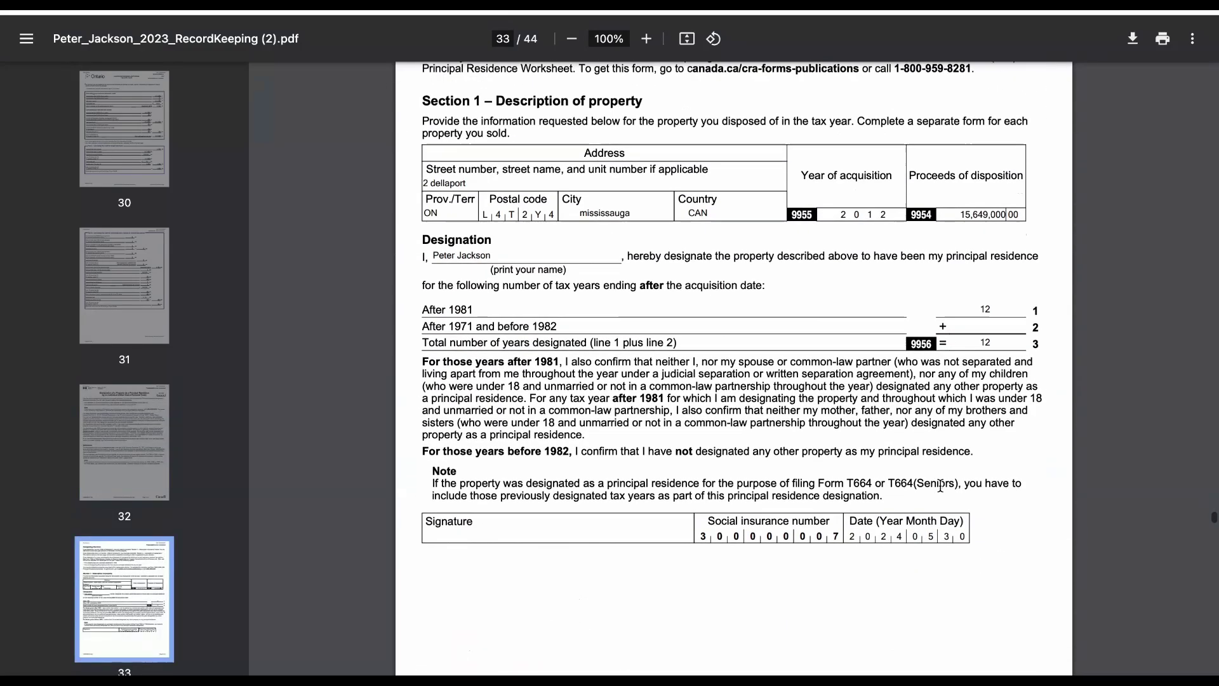
scroll(940, 486, "down", 6)
scroll(940, 486, "down", 5)
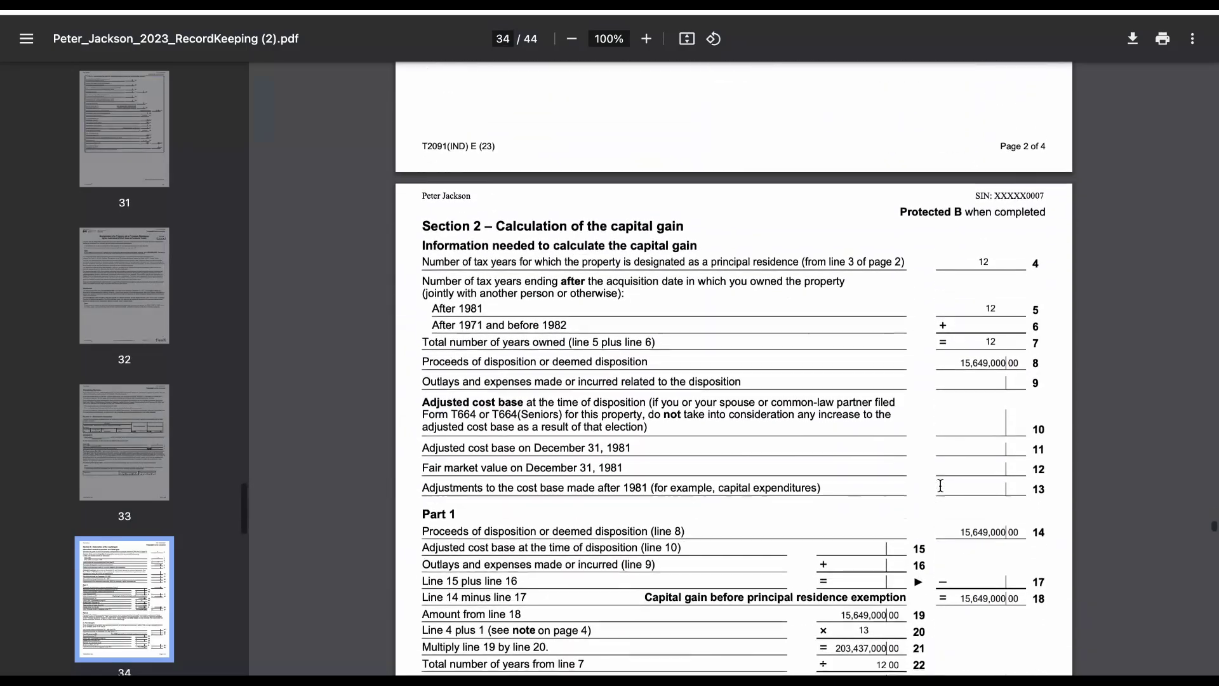
scroll(952, 489, "down", 4)
scroll(958, 493, "down", 1)
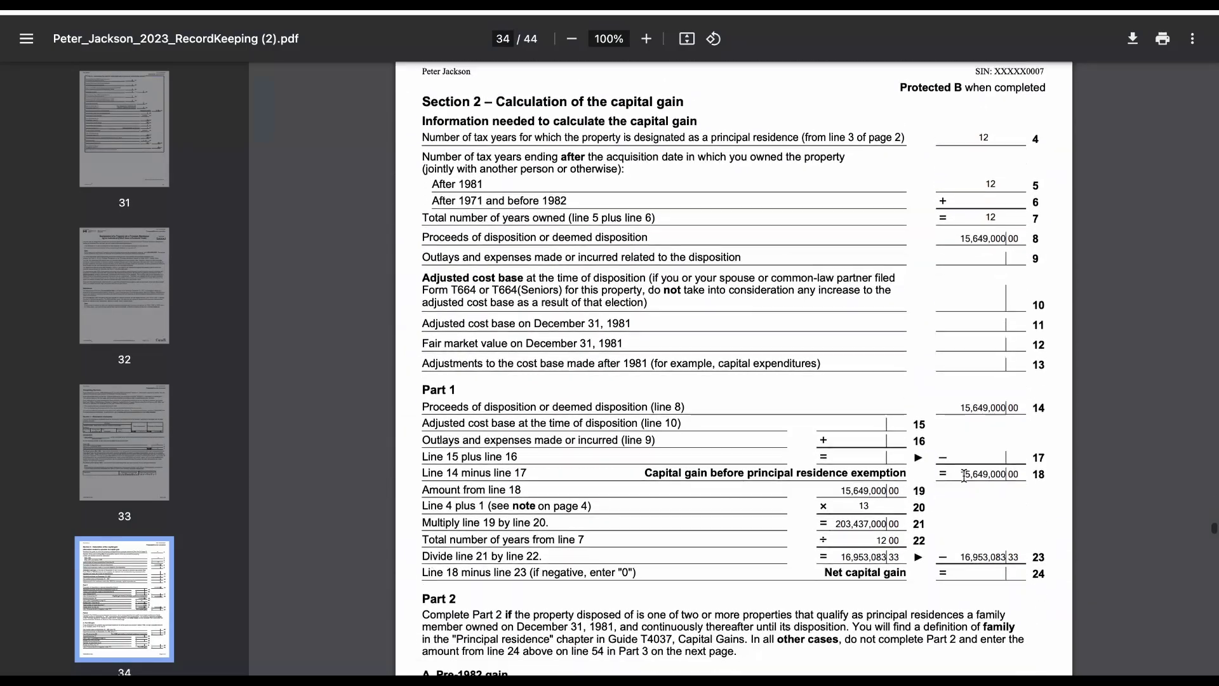